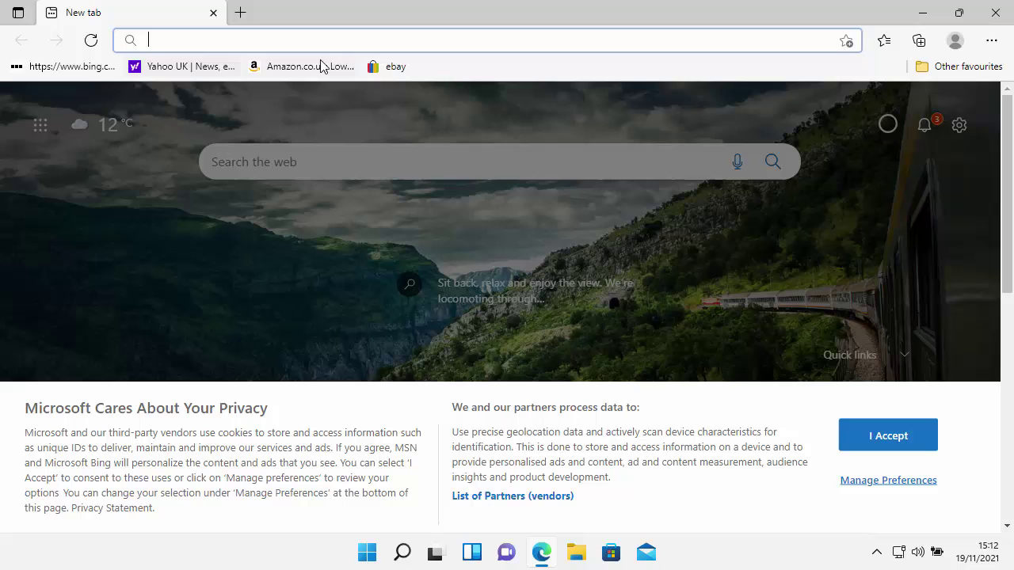
View the contents of the Other favourites folder and delete the bing.com search favourite from the favourites bar
click(966, 68)
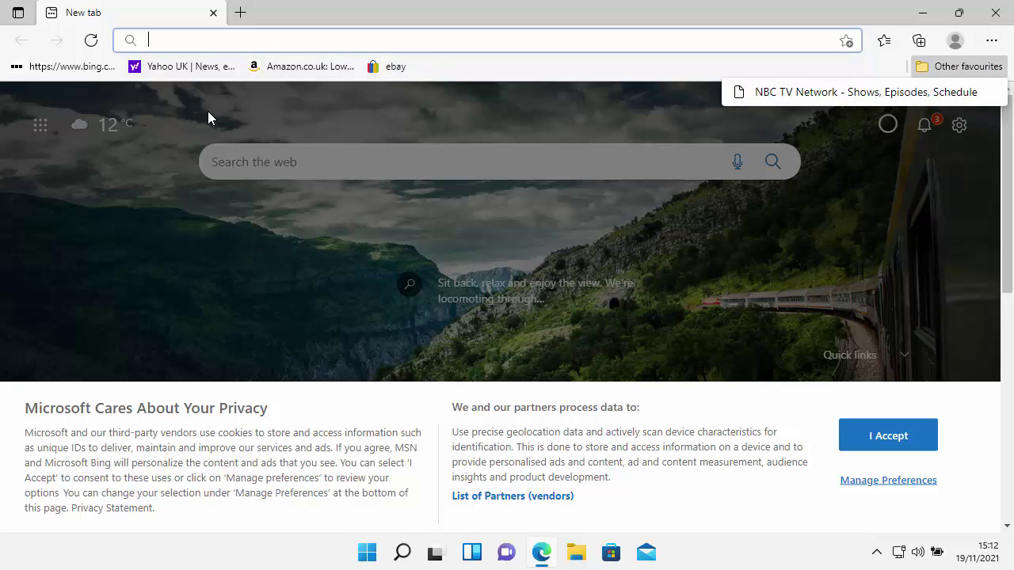
click(560, 104)
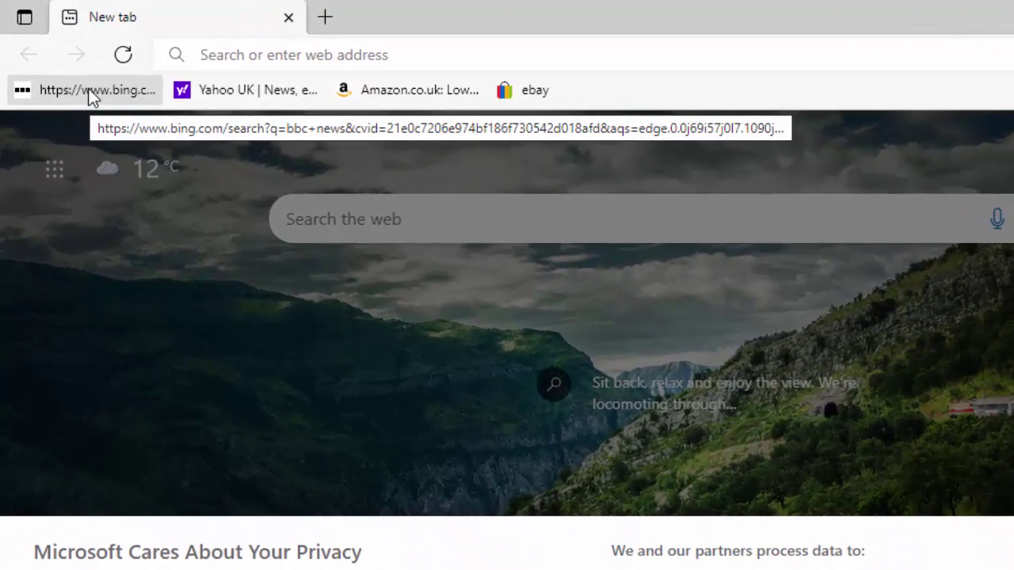
right_click(89, 95)
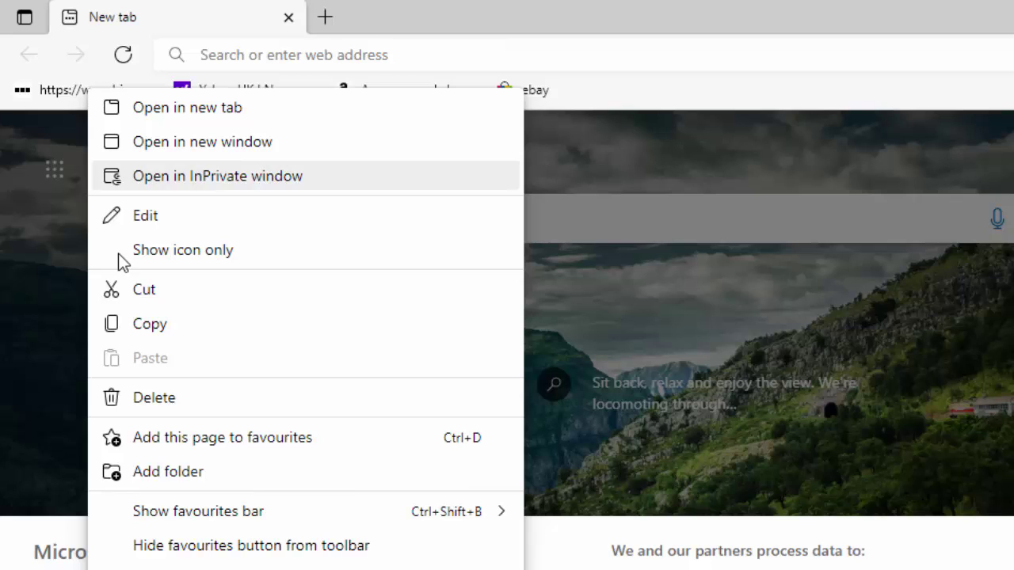
click(194, 393)
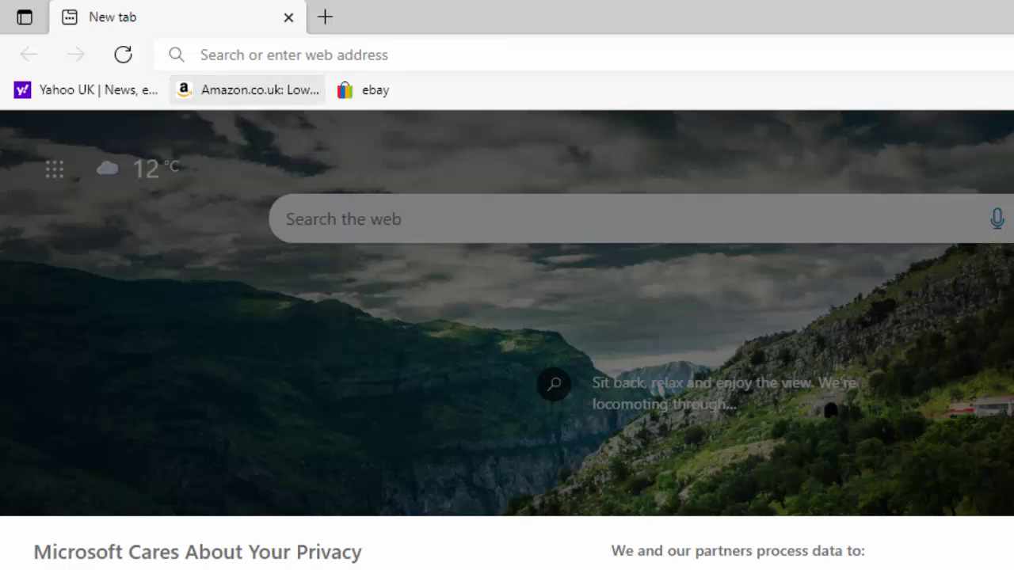
Shorten the name of the Yahoo UK favourite on the favourites bar to Yahoo and save it
right_click(86, 93)
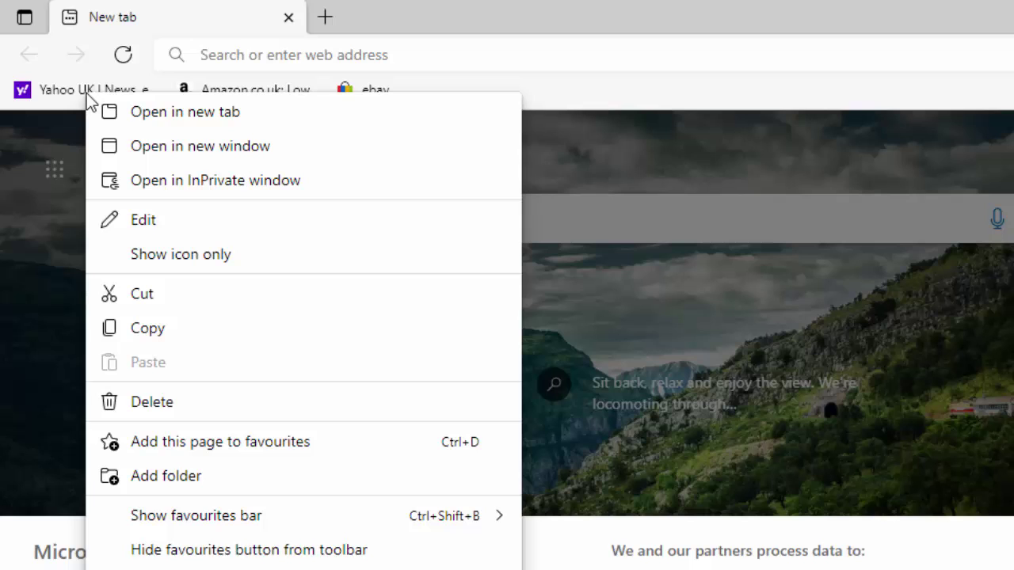
click(166, 219)
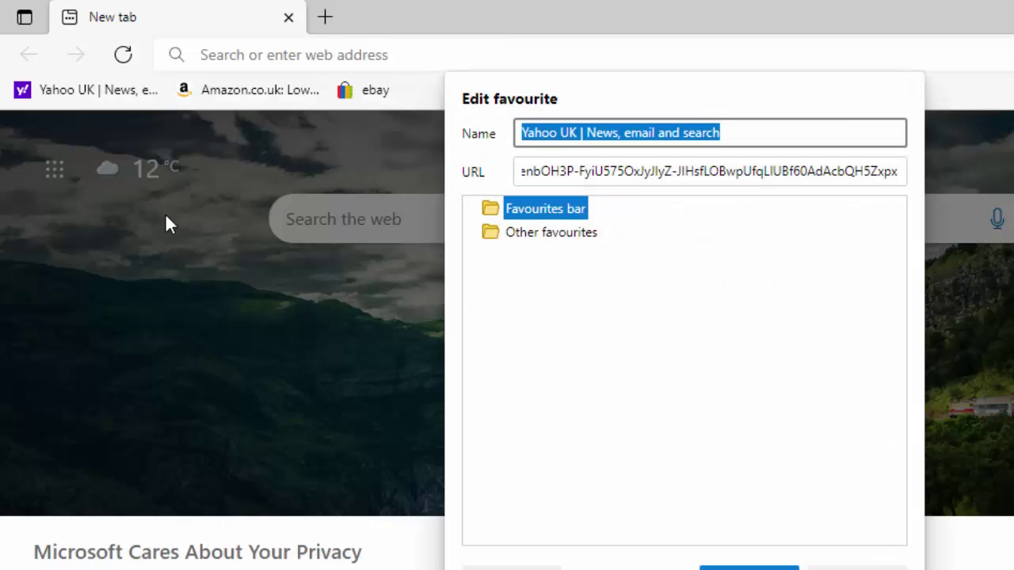
click(730, 134)
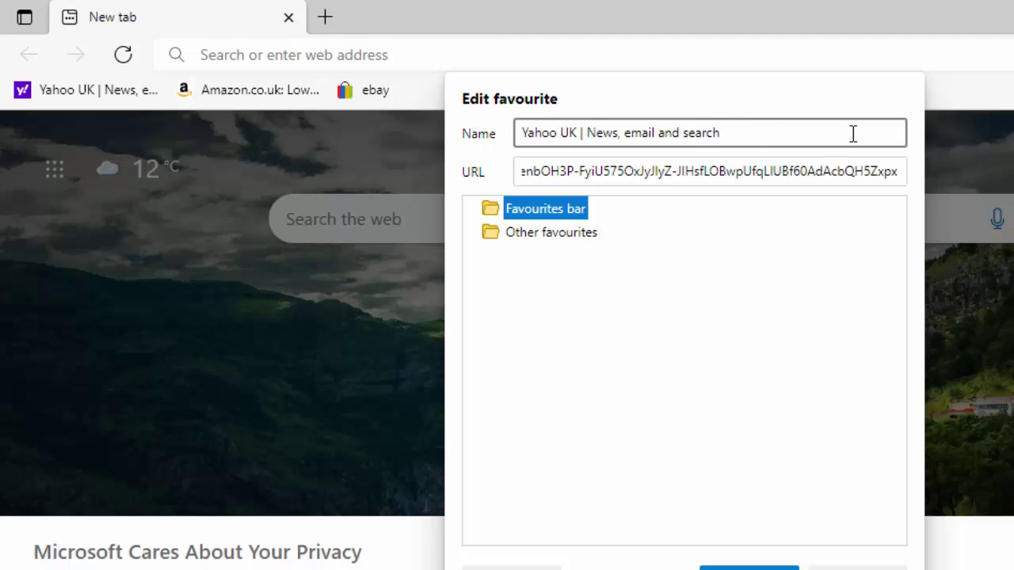
key(BackSpace)
key(BackSpace)
key(BackSpace)
key(BackSpace)
key(BackSpace)
key(BackSpace)
key(BackSpace)
key(BackSpace)
key(BackSpace)
key(BackSpace)
key(BackSpace)
key(BackSpace)
key(BackSpace)
key(BackSpace)
key(BackSpace)
key(BackSpace)
key(BackSpace)
key(BackSpace)
key(BackSpace)
key(BackSpace)
key(BackSpace)
key(BackSpace)
key(BackSpace)
key(BackSpace)
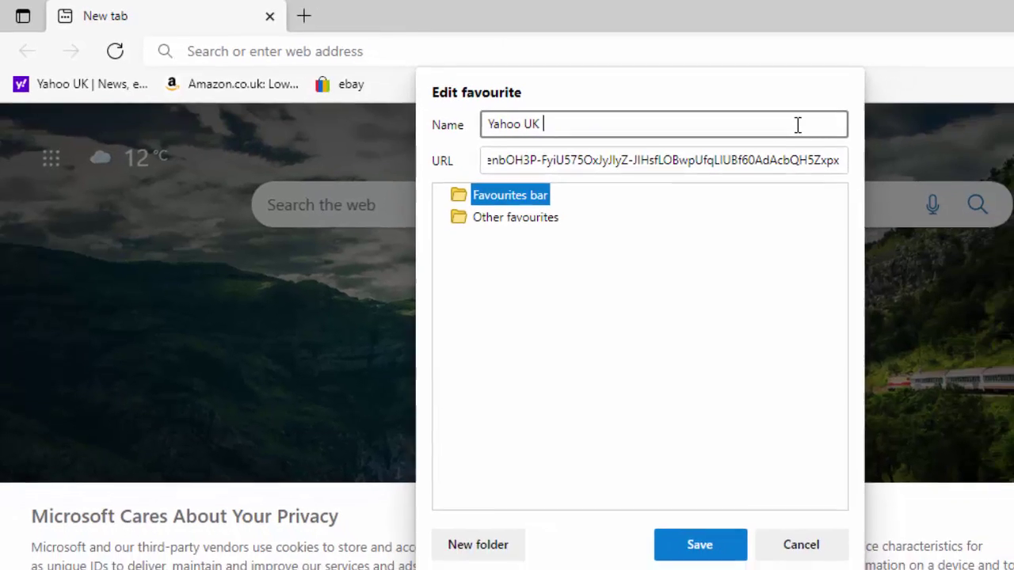
key(BackSpace)
key(BackSpace)
key(BackSpace)
key(BackSpace)
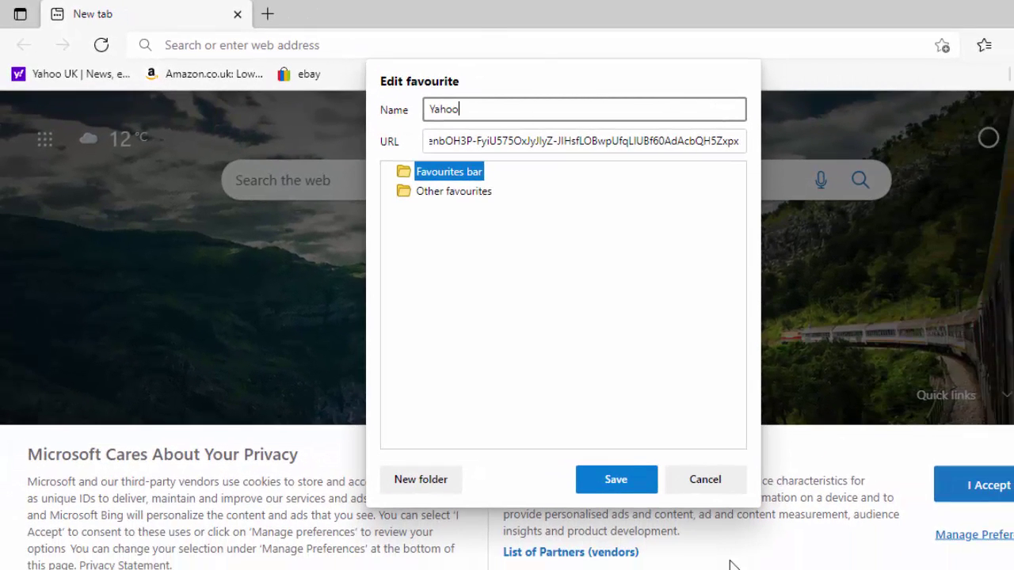
click(615, 480)
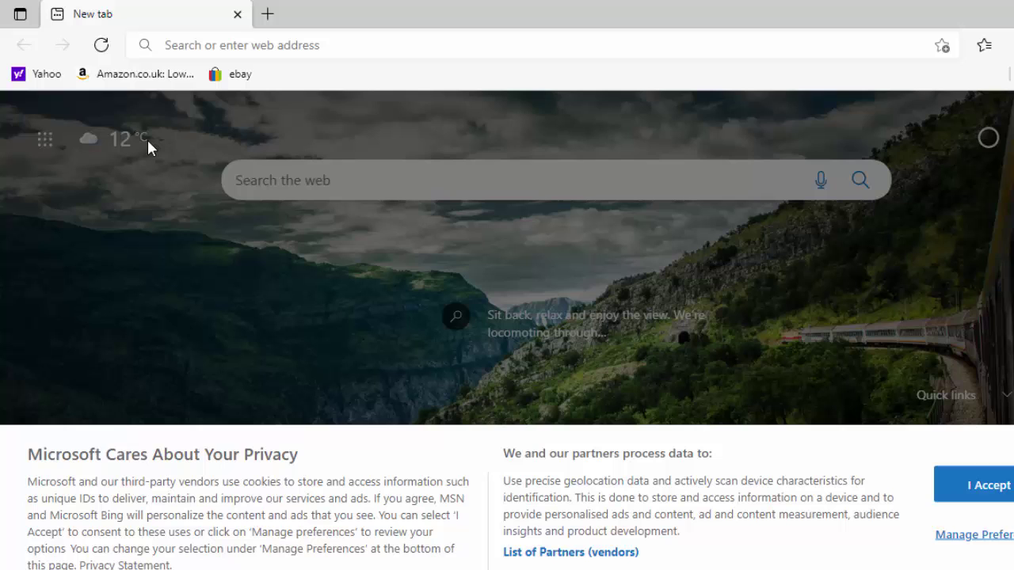
Shorten the name of the Amazon.co.uk favourite on the favourites bar to Amazon and save it
right_click(124, 81)
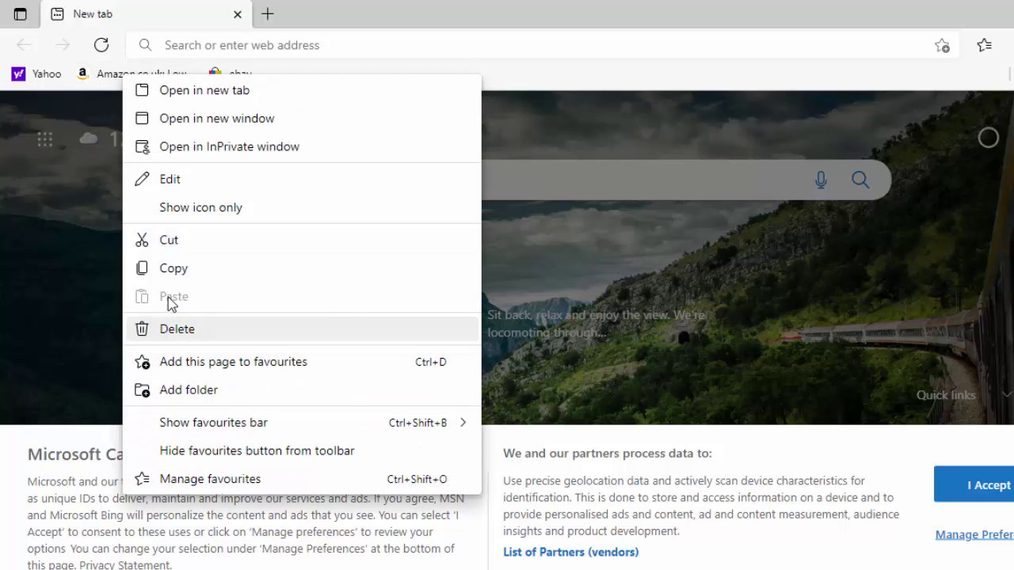
click(168, 182)
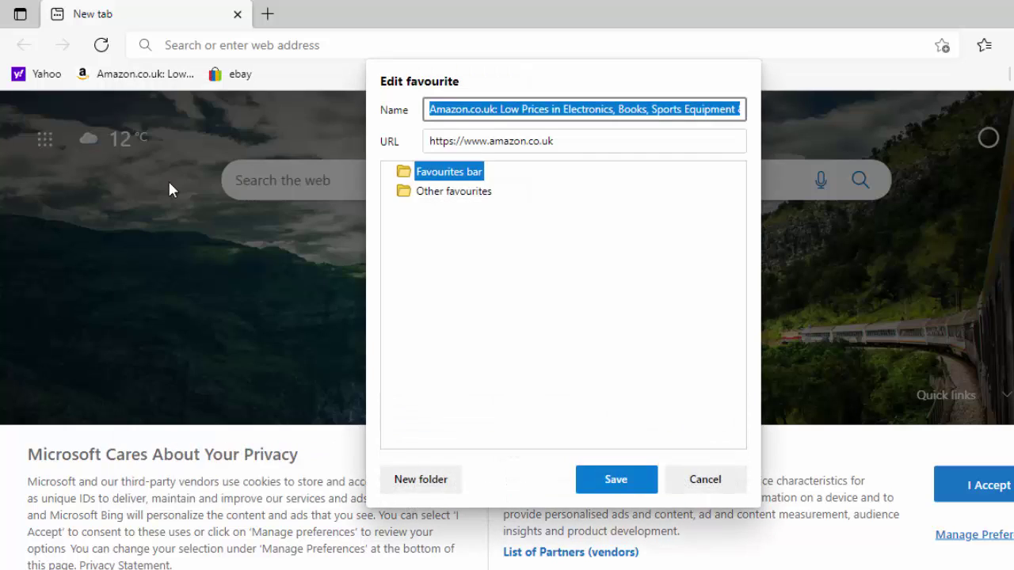
click(707, 110)
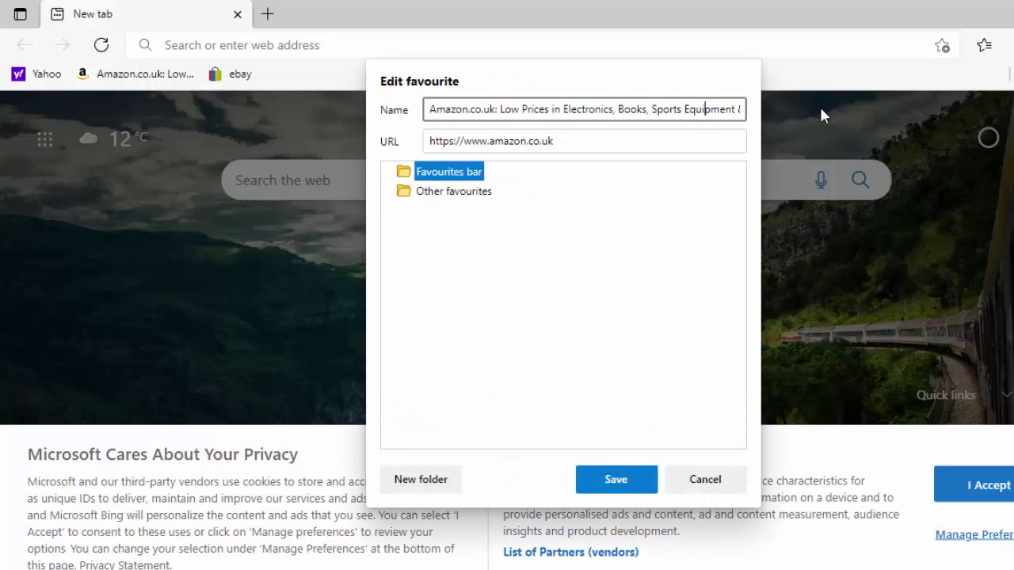
key(Right)
key(Right)
key(Right)
key(Right)
key(Right)
key(Right)
key(Right)
key(Right)
key(Right)
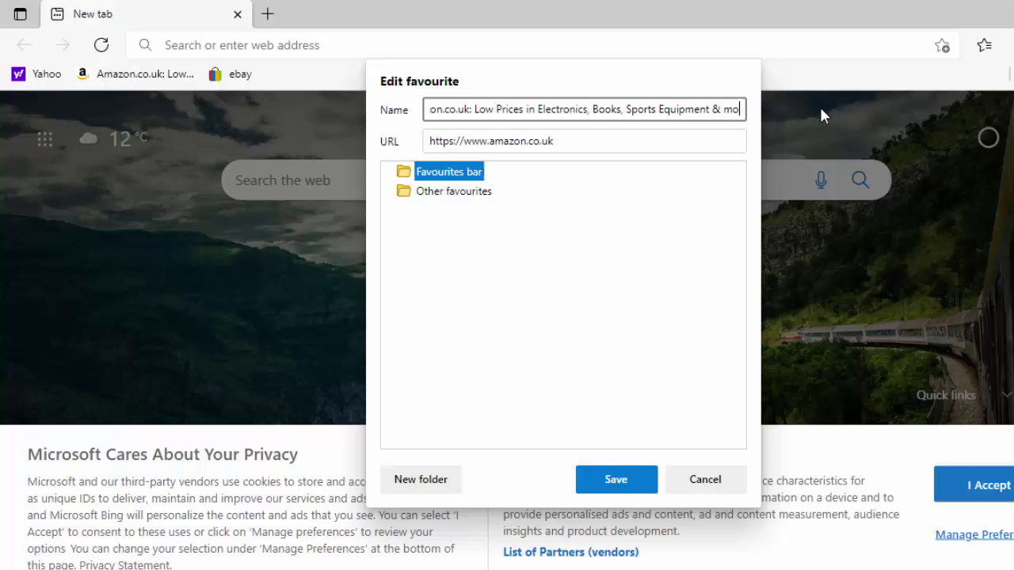
key(Right)
key(Right)
key(BackSpace)
key(BackSpace)
key(BackSpace)
key(BackSpace)
key(BackSpace)
key(BackSpace)
key(BackSpace)
key(BackSpace)
key(BackSpace)
key(BackSpace)
key(BackSpace)
key(BackSpace)
key(BackSpace)
key(BackSpace)
key(BackSpace)
key(BackSpace)
key(BackSpace)
key(BackSpace)
key(BackSpace)
key(BackSpace)
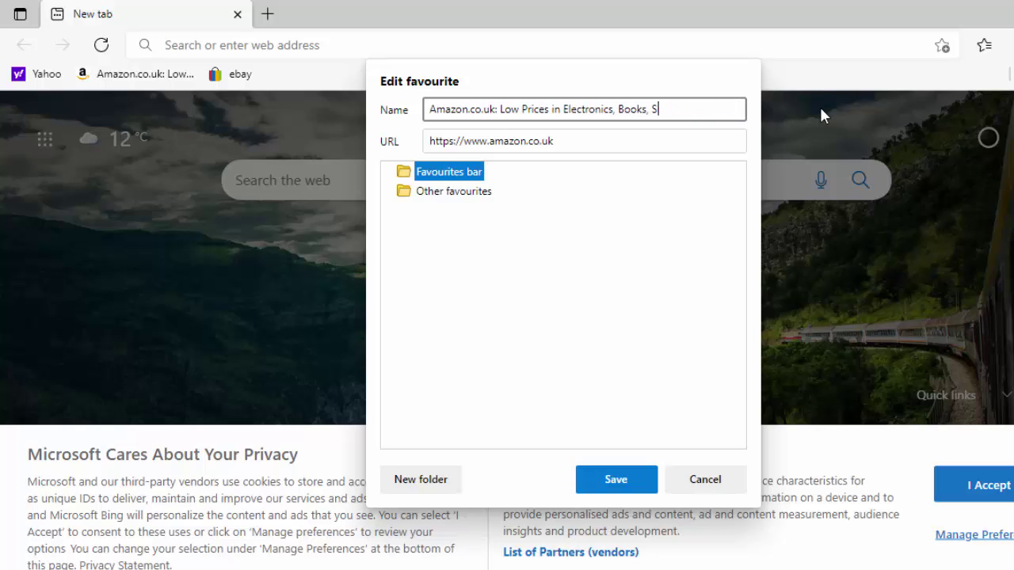
key(BackSpace)
key(BackSpace)
key(BackSpace)
key(BackSpace)
key(BackSpace)
key(BackSpace)
key(BackSpace)
key(BackSpace)
key(BackSpace)
key(BackSpace)
key(BackSpace)
key(BackSpace)
key(BackSpace)
key(BackSpace)
key(BackSpace)
key(BackSpace)
key(BackSpace)
key(BackSpace)
key(BackSpace)
key(BackSpace)
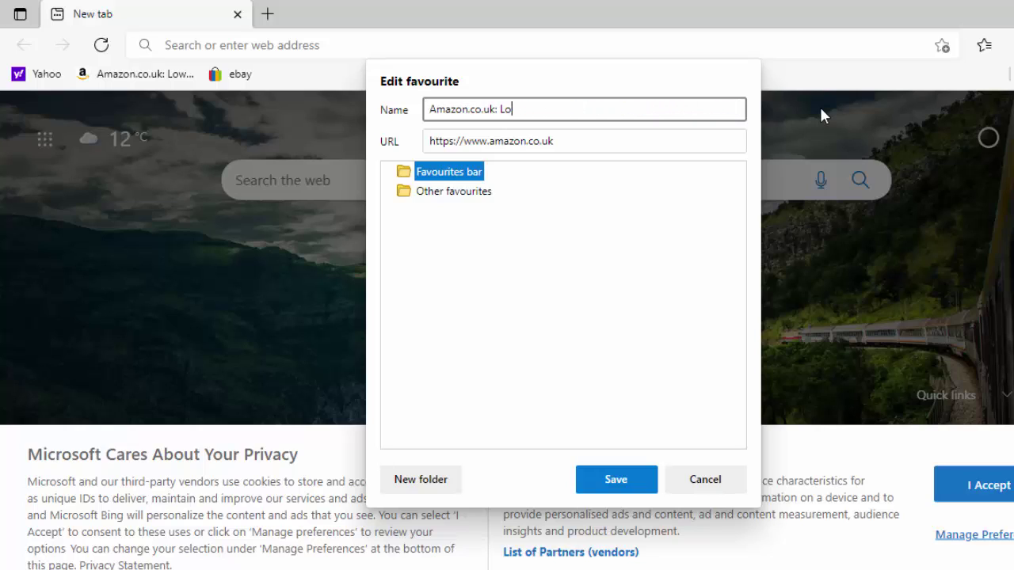
key(BackSpace)
key(BackSpace)
key(BackSpace)
key(BackSpace)
key(BackSpace)
key(BackSpace)
key(BackSpace)
key(BackSpace)
key(BackSpace)
key(BackSpace)
click(612, 481)
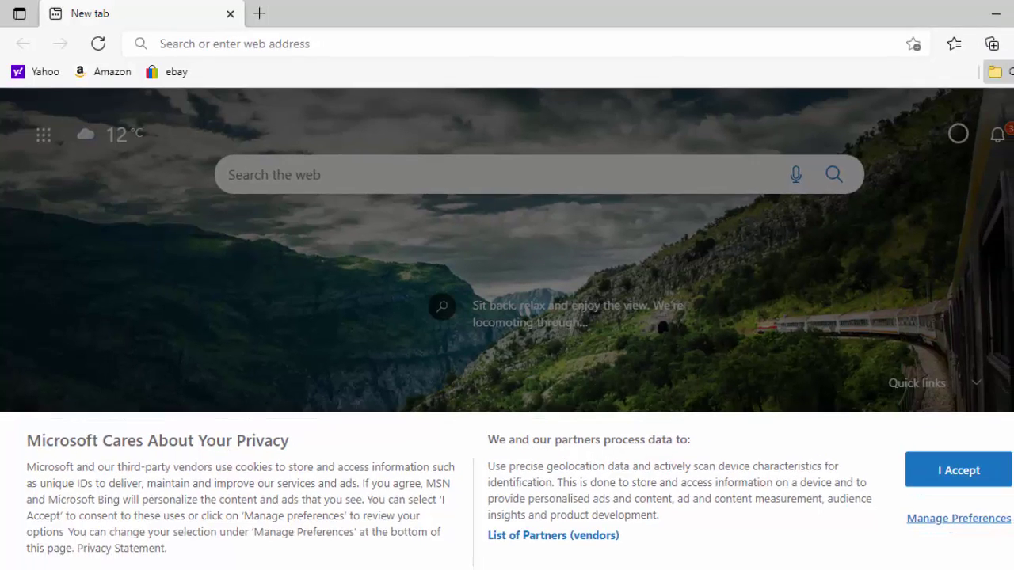
Shorten the name of the NBC TV Network favourite in the Other favourites folder to NBC and save it
click(945, 70)
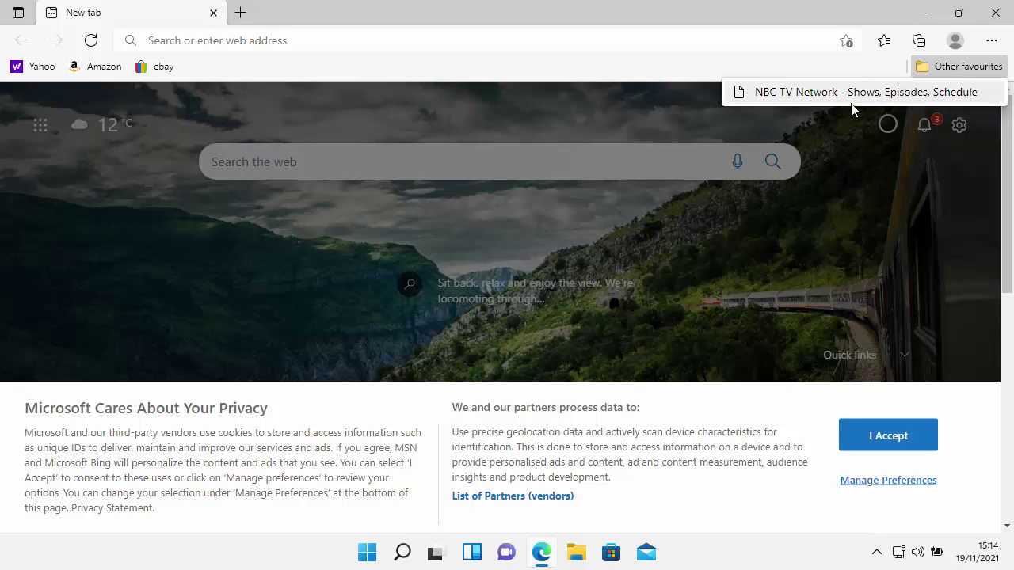
right_click(812, 99)
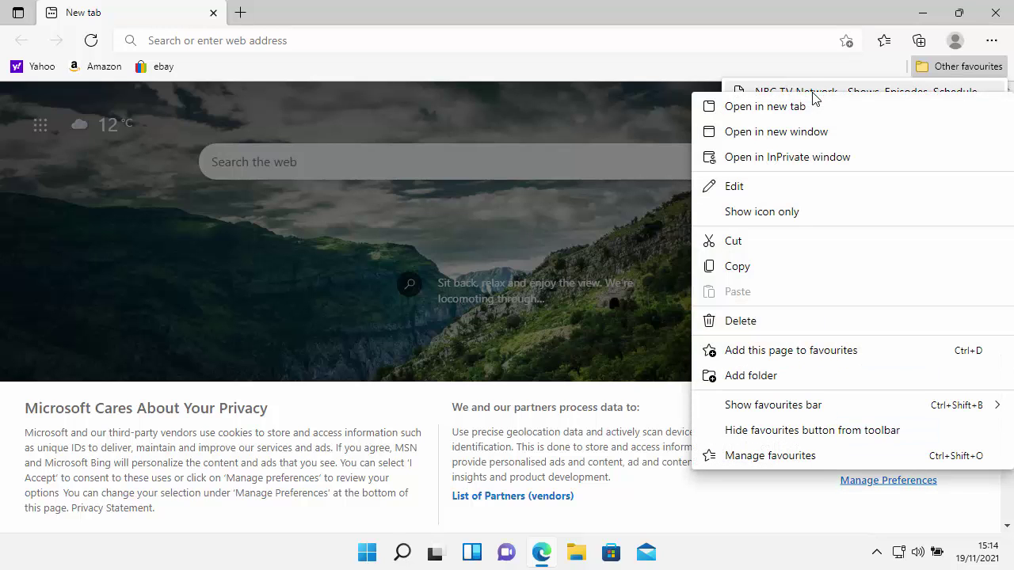
click(762, 188)
key(End)
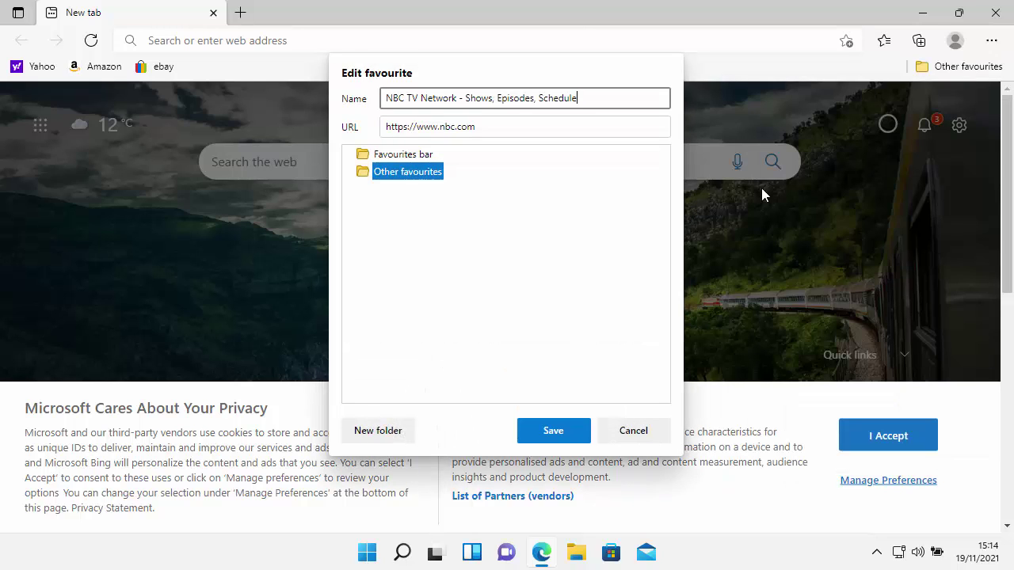
key(BackSpace)
key(BackSpace)
key(BackSpace)
key(BackSpace)
key(BackSpace)
key(BackSpace)
key(BackSpace)
key(BackSpace)
key(BackSpace)
key(BackSpace)
key(BackSpace)
key(BackSpace)
key(BackSpace)
key(BackSpace)
key(BackSpace)
key(BackSpace)
key(BackSpace)
key(BackSpace)
key(BackSpace)
key(BackSpace)
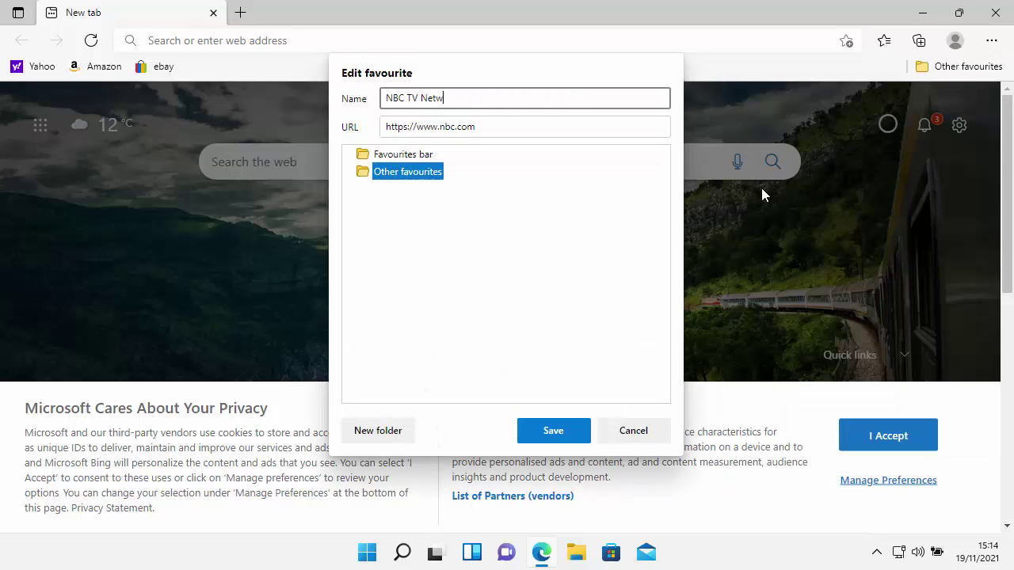
key(BackSpace)
key(BackSpace)
click(561, 431)
Delete the NBC favourite from the Other favourites folder
click(965, 68)
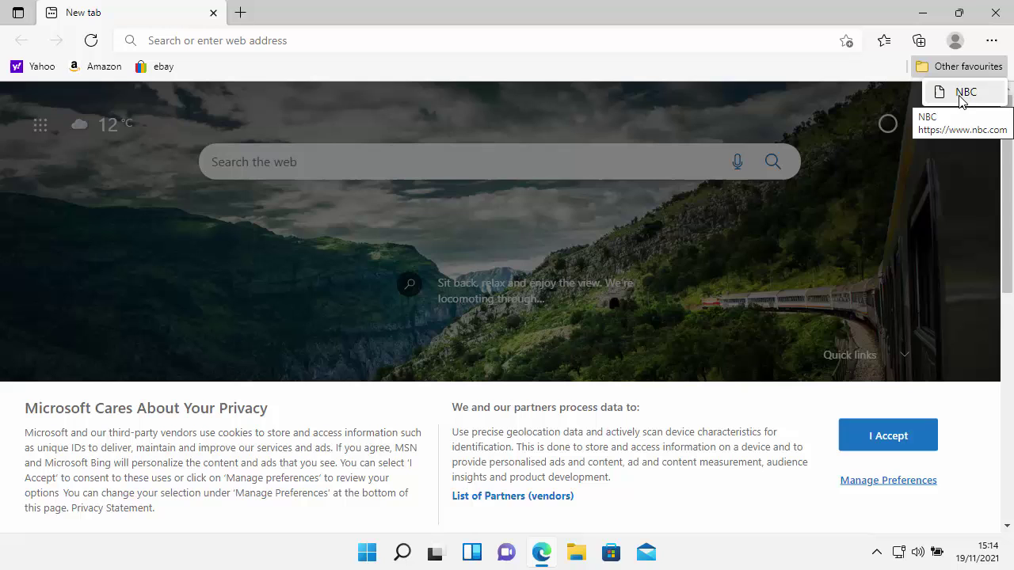
right_click(960, 96)
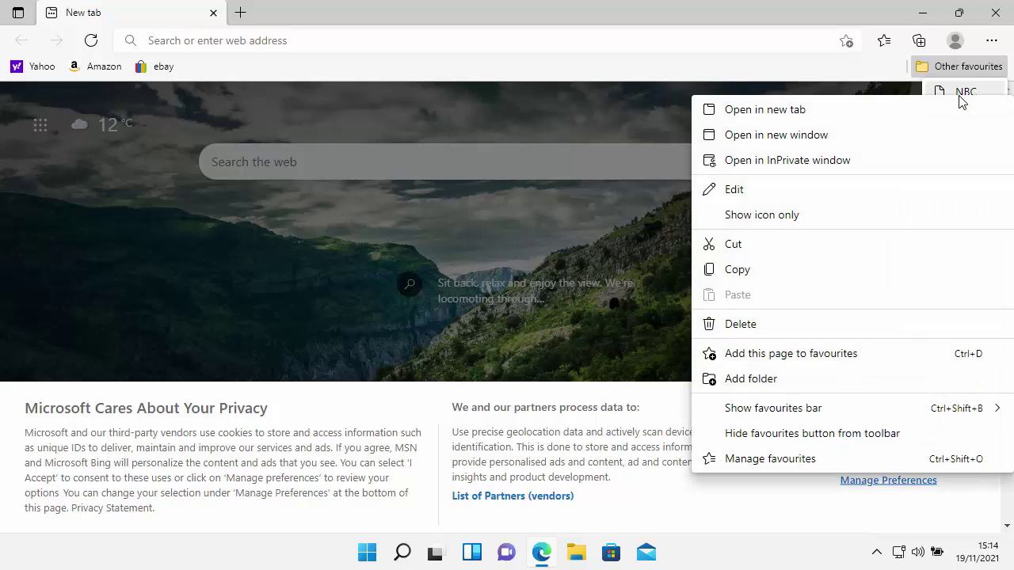
click(769, 326)
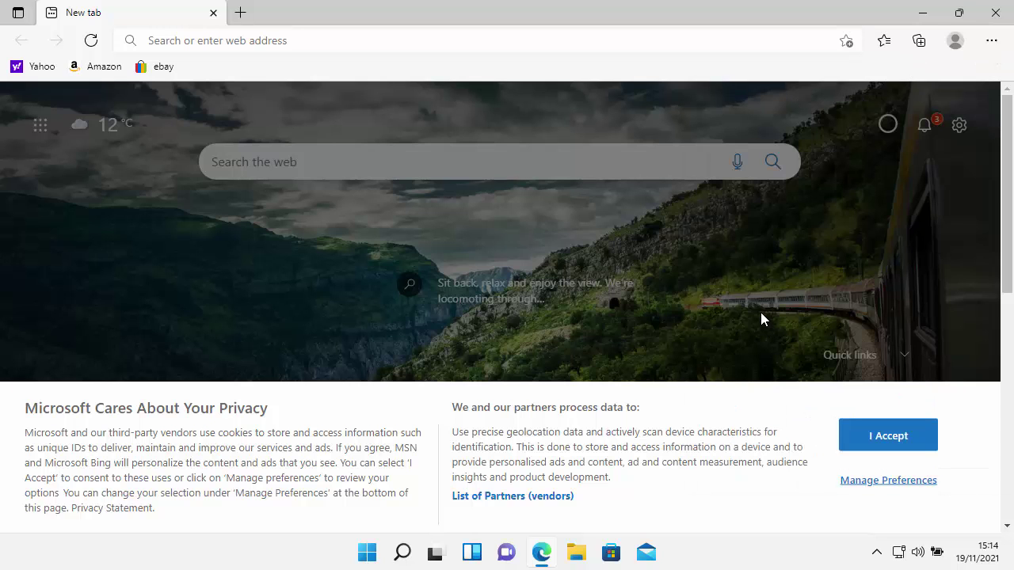